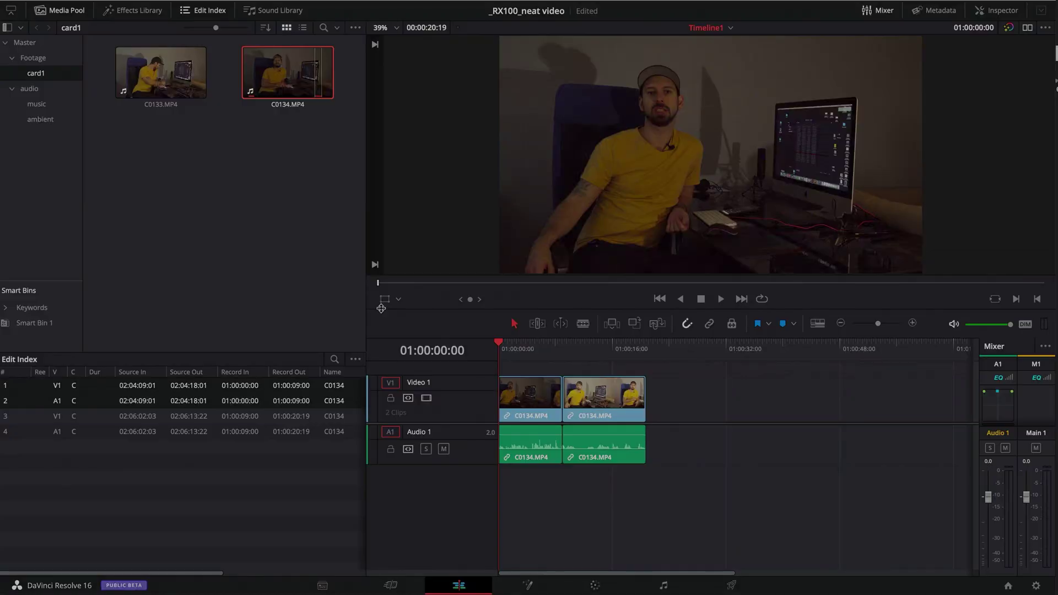
# Step: Enlarge the viewer above the timeline and zoom in on the subject's torso
pyautogui.moveTo(380, 309); pyautogui.dragTo(379, 366)
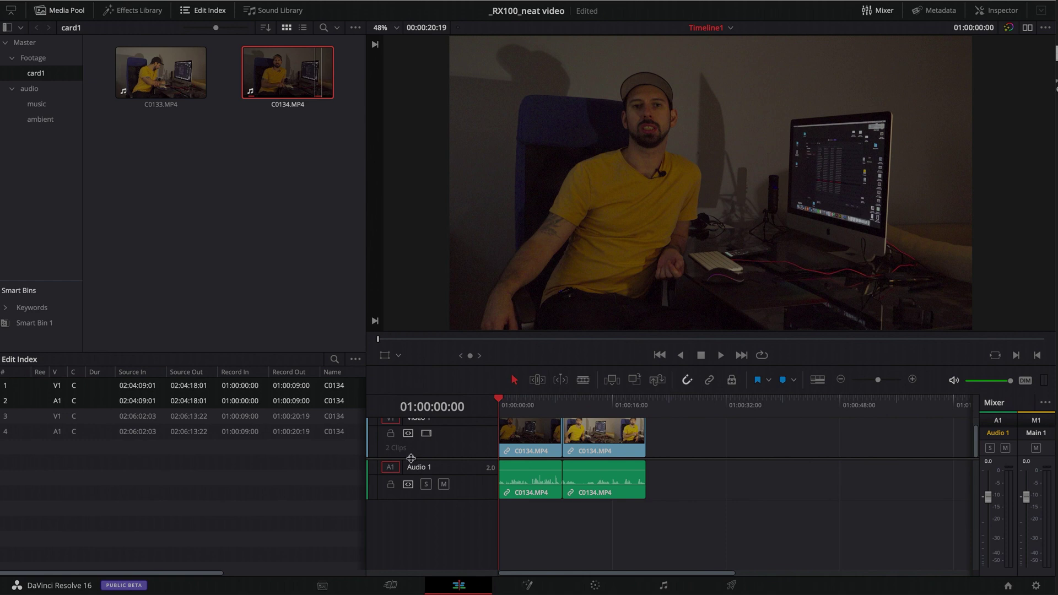
pyautogui.scroll(3, 415, 459)
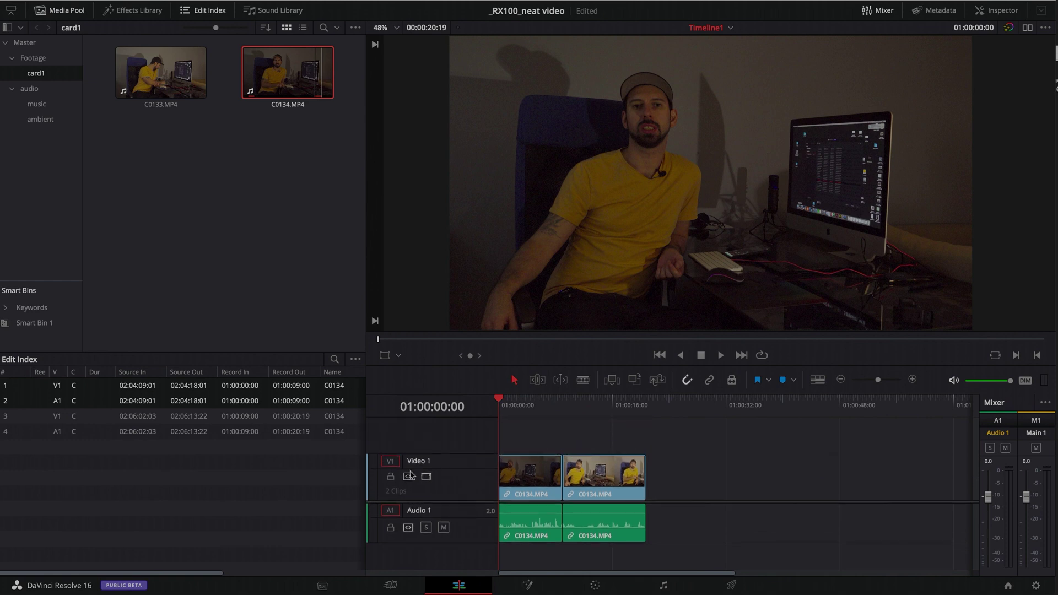
pyautogui.moveTo(403, 366); pyautogui.dragTo(228, 405)
pyautogui.scroll(5, 418, 185)
pyautogui.moveTo(518, 285); pyautogui.dragTo(520, 173)
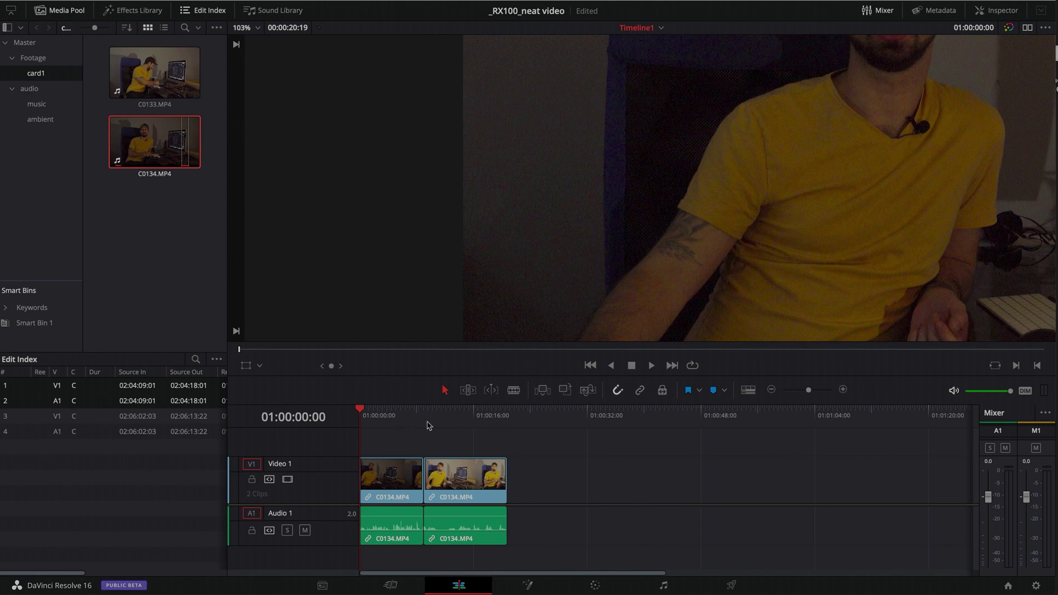
# Step: Scrub and play into the second C0134.MP4 clip, stopping at 01:00:13:18, then zoom back out
pyautogui.moveTo(411, 423); pyautogui.dragTo(444, 424)
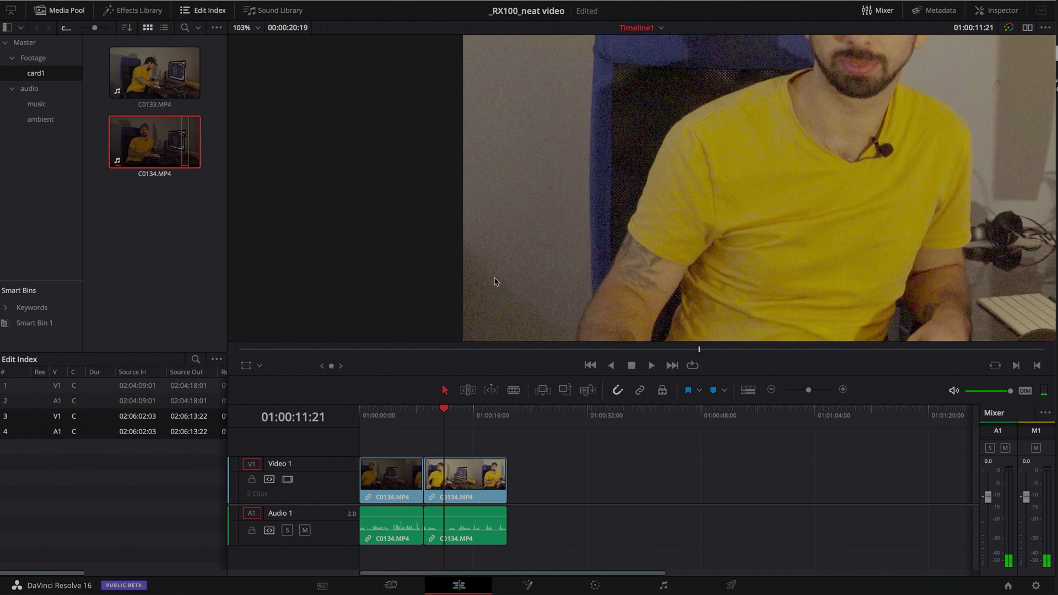
pyautogui.click(371, 423)
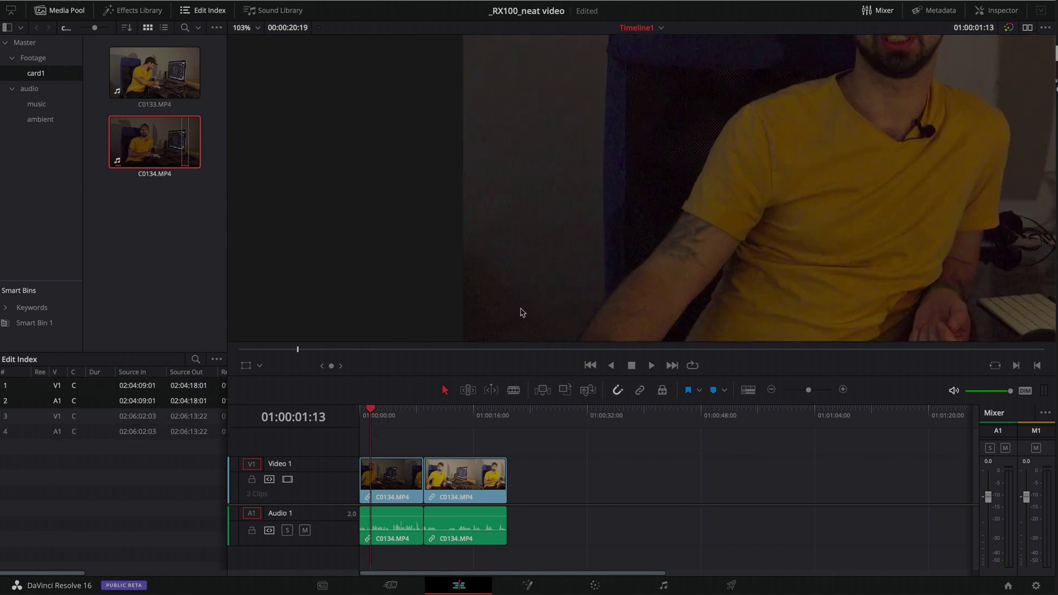
pyautogui.press('space')
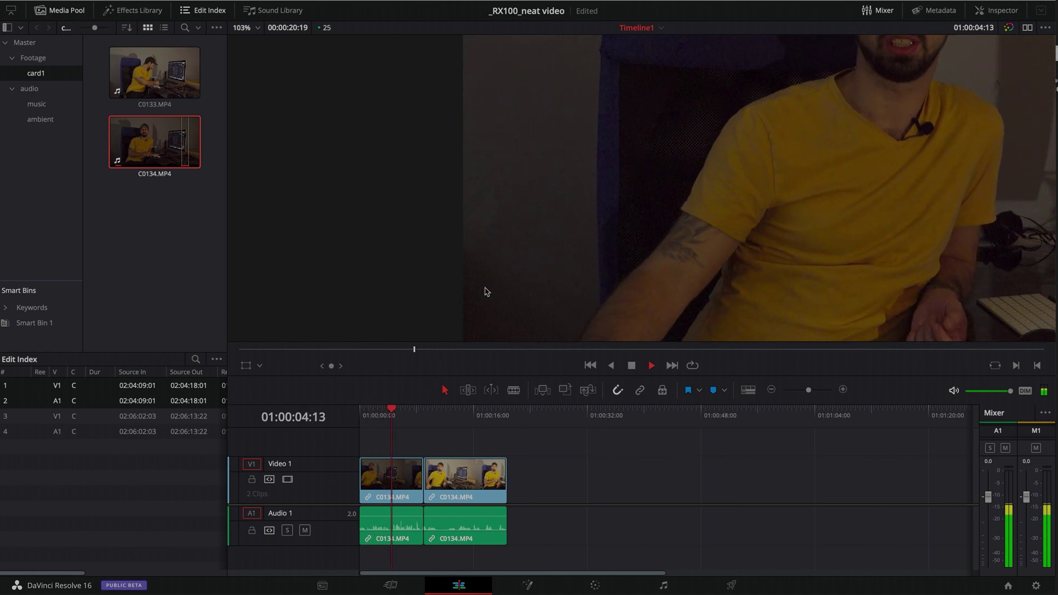
pyautogui.moveTo(427, 415); pyautogui.dragTo(435, 418)
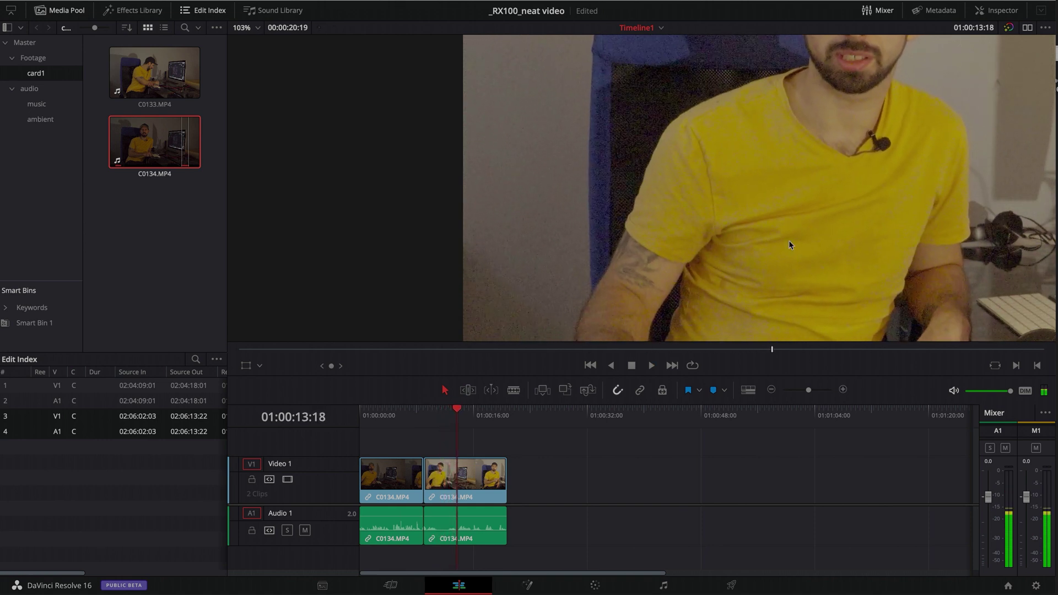
pyautogui.press('space')
pyautogui.scroll(-3, 756, 240)
pyautogui.scroll(-4, 726, 251)
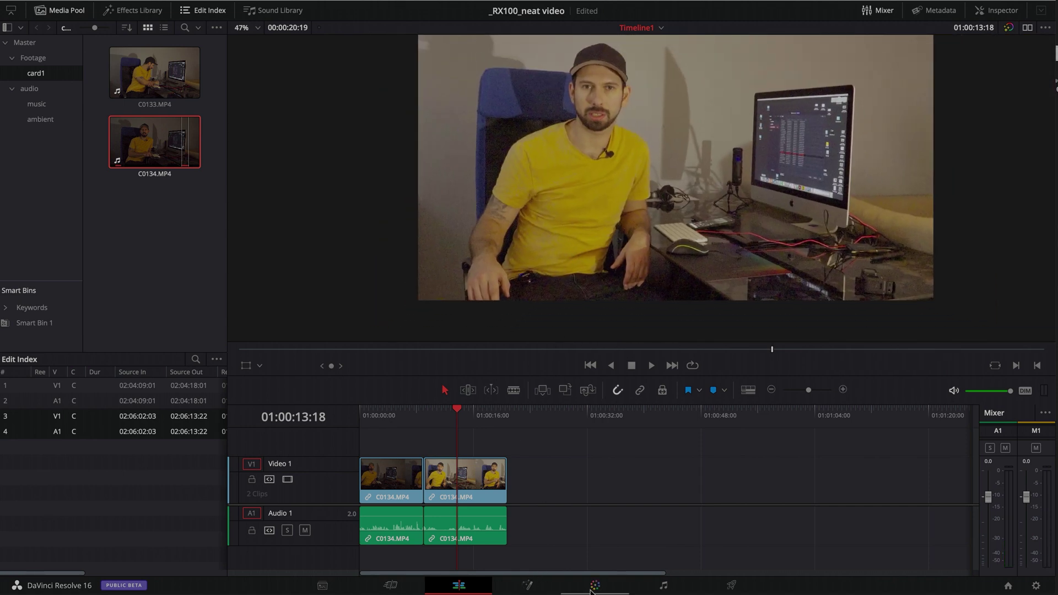
# Step: On the Color page, search the OpenFX Library for 'no' and drop Reduce Noise v5 onto node 01
pyautogui.click(594, 586)
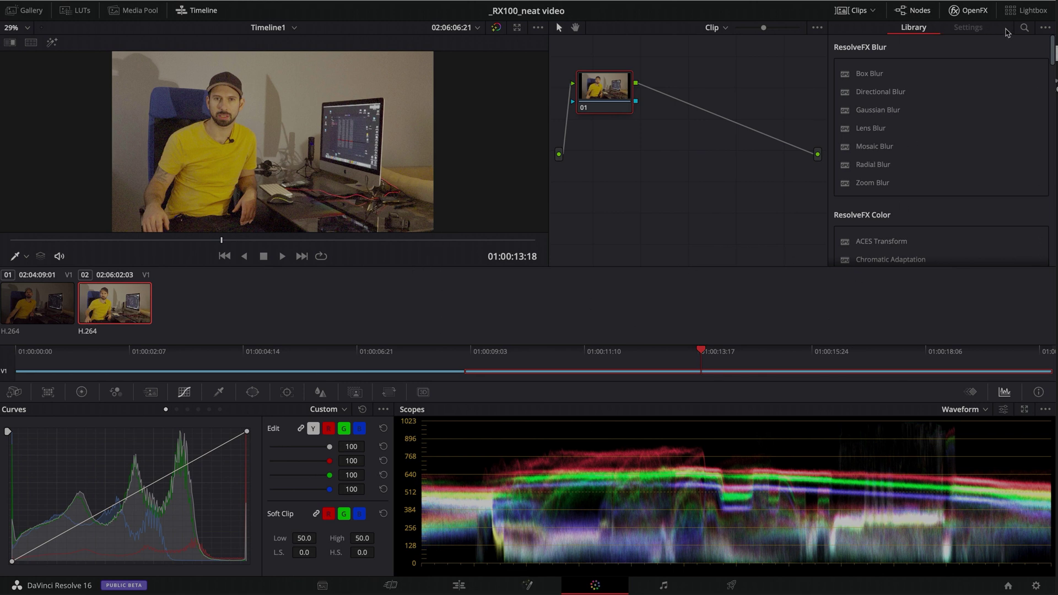
pyautogui.click(1024, 28)
pyautogui.write('no')
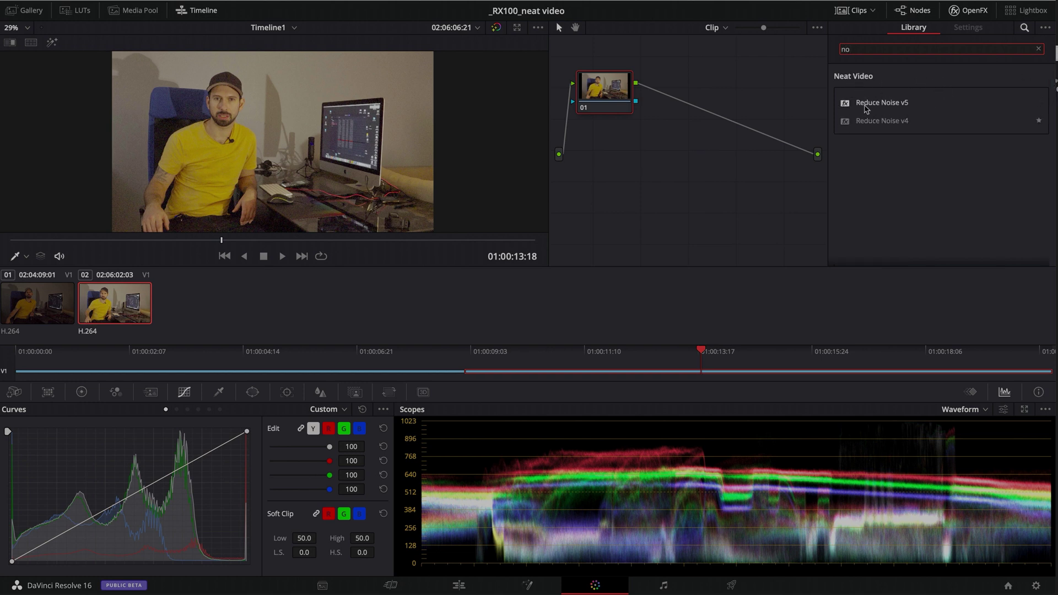
pyautogui.moveTo(866, 101); pyautogui.dragTo(592, 90)
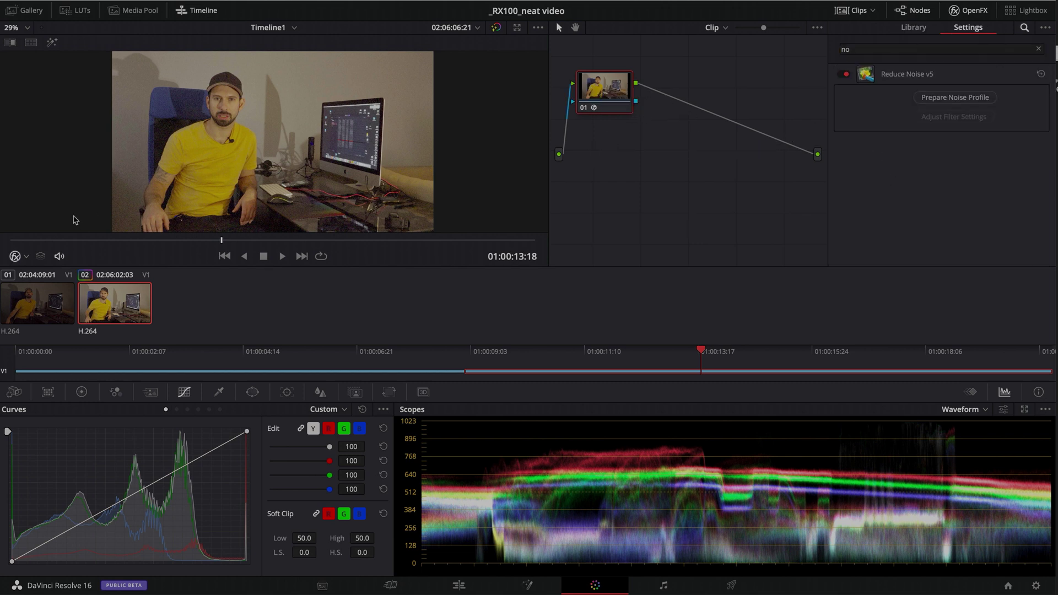
pyautogui.click(940, 102)
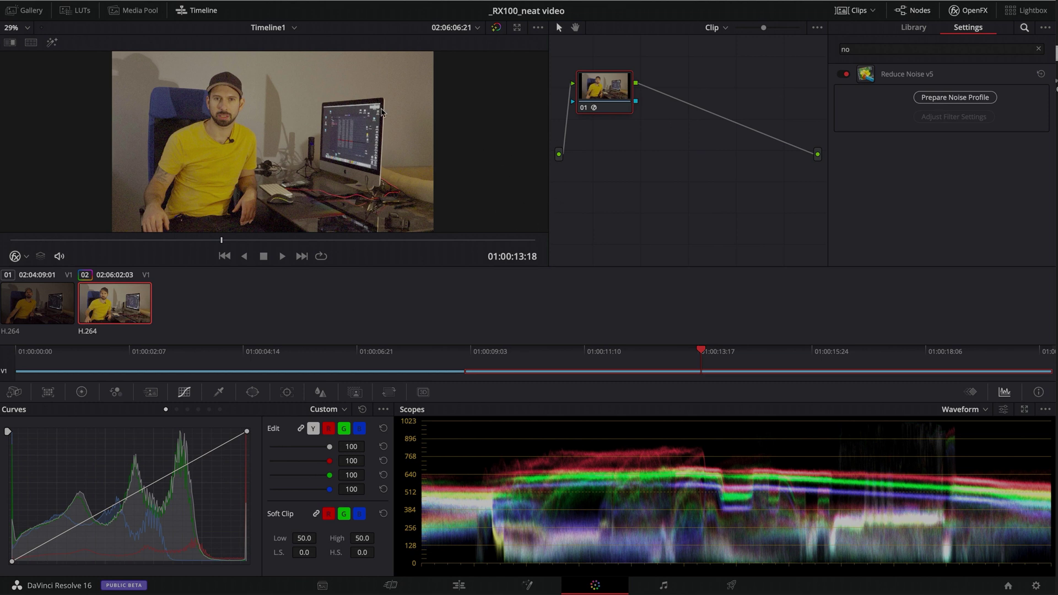
# Step: Start Neat Video's noise profiling and mark the clip as progressive scan
pyautogui.click(927, 103)
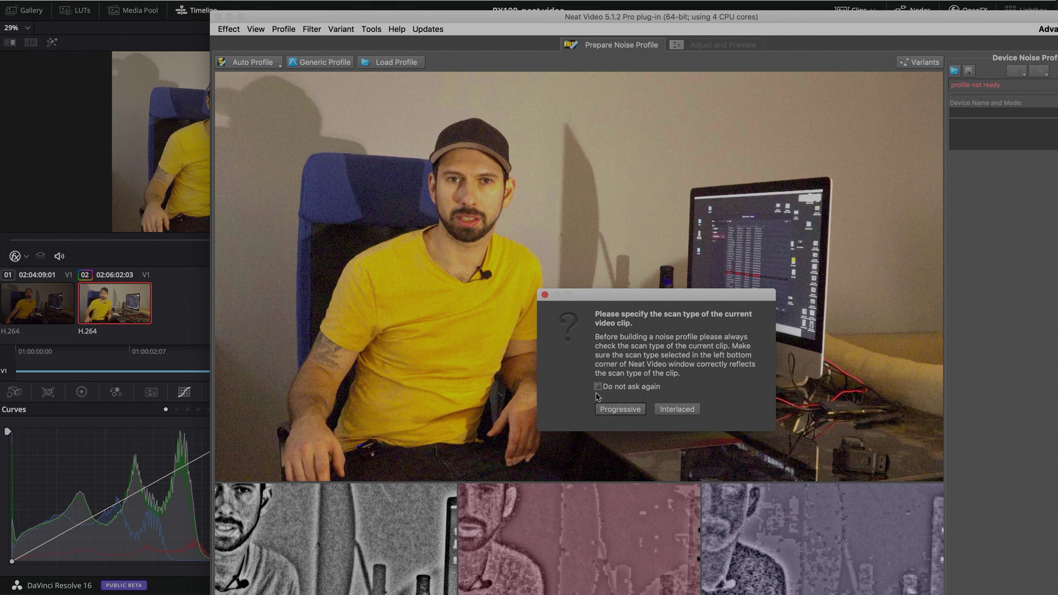
pyautogui.click(618, 411)
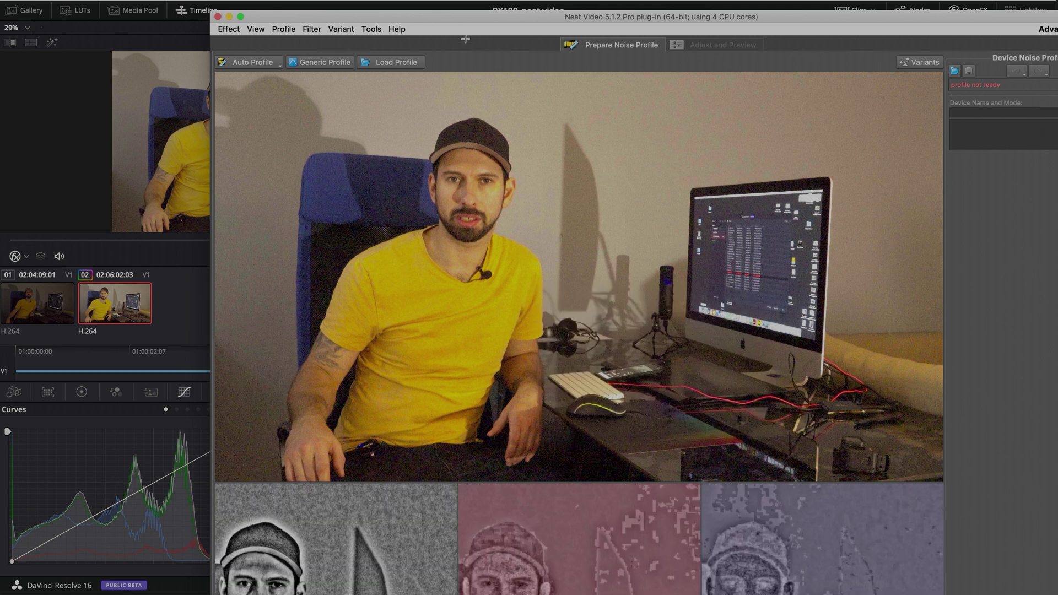
pyautogui.moveTo(449, 15); pyautogui.dragTo(325, 14)
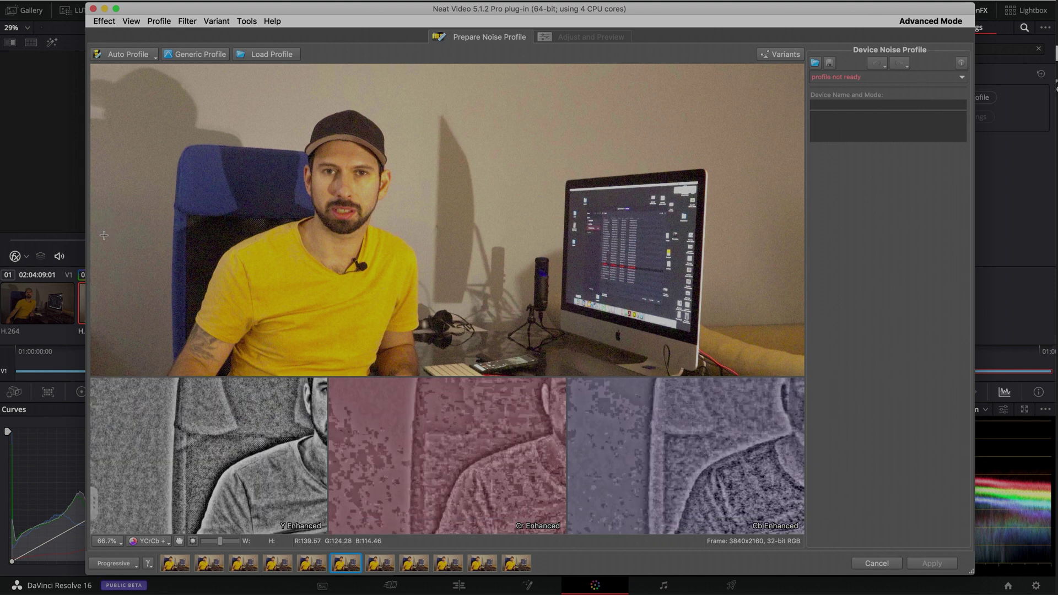
# Step: Place the noise sample box on the blue chair and build the noise profile
pyautogui.moveTo(103, 207); pyautogui.dragTo(167, 301)
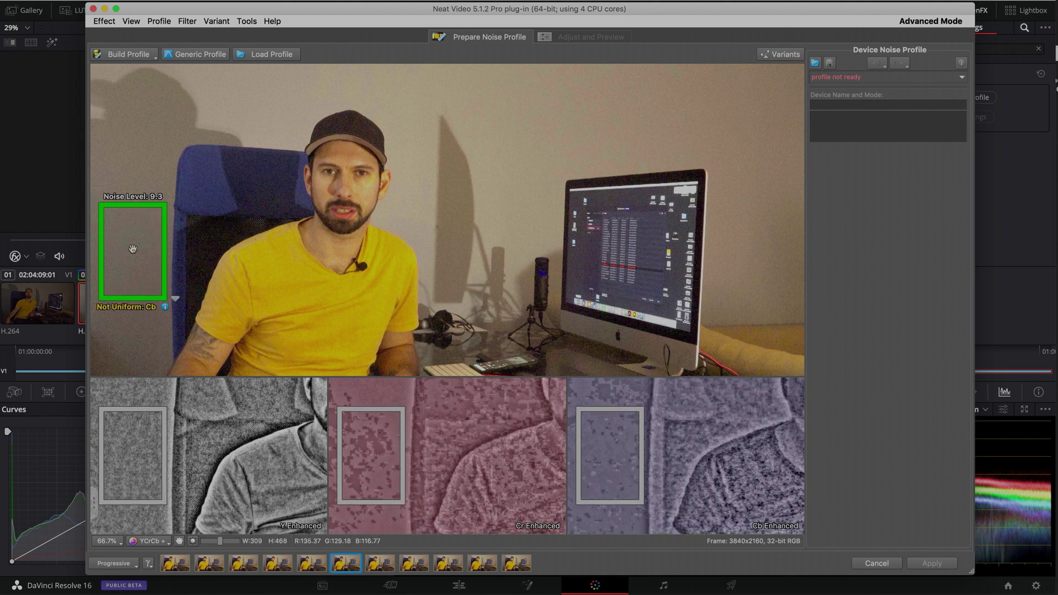
pyautogui.moveTo(138, 269); pyautogui.dragTo(639, 139)
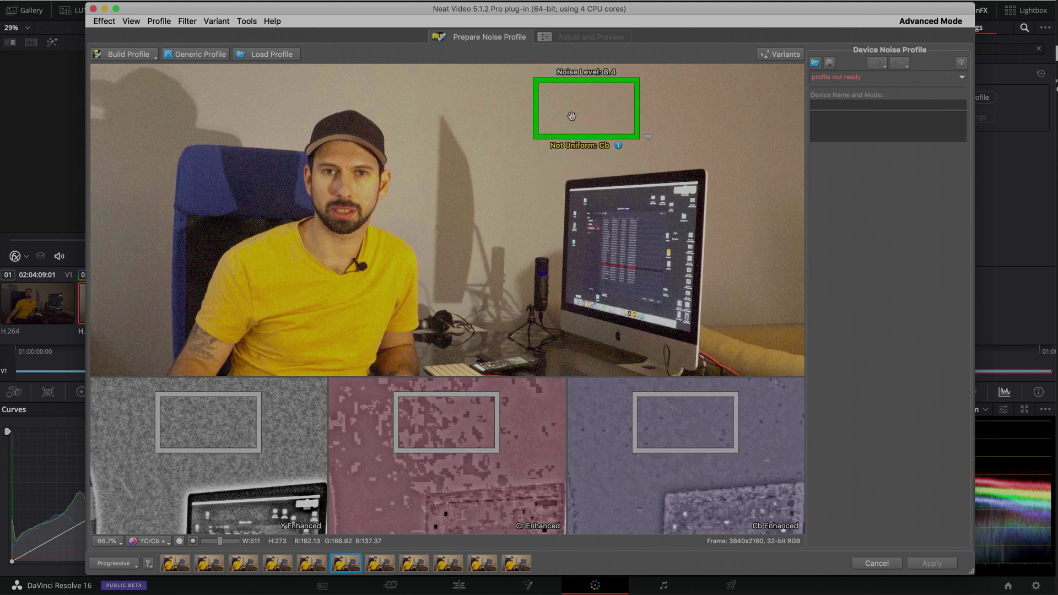
pyautogui.moveTo(581, 110); pyautogui.dragTo(543, 133)
pyautogui.moveTo(609, 155); pyautogui.dragTo(568, 181)
pyautogui.moveTo(533, 132); pyautogui.dragTo(147, 243)
pyautogui.moveTo(179, 206); pyautogui.dragTo(204, 186)
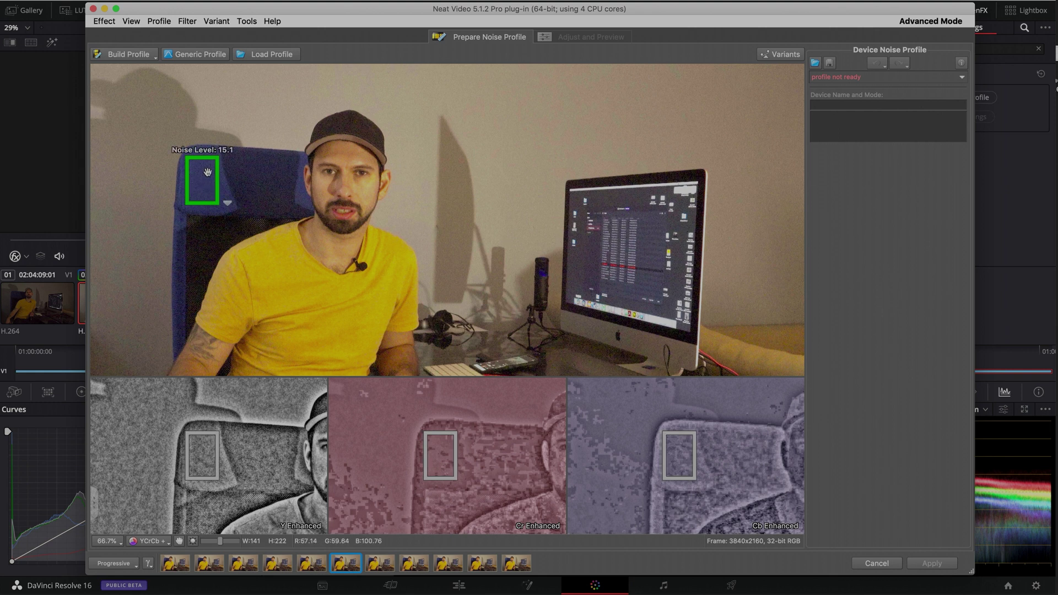
pyautogui.click(136, 56)
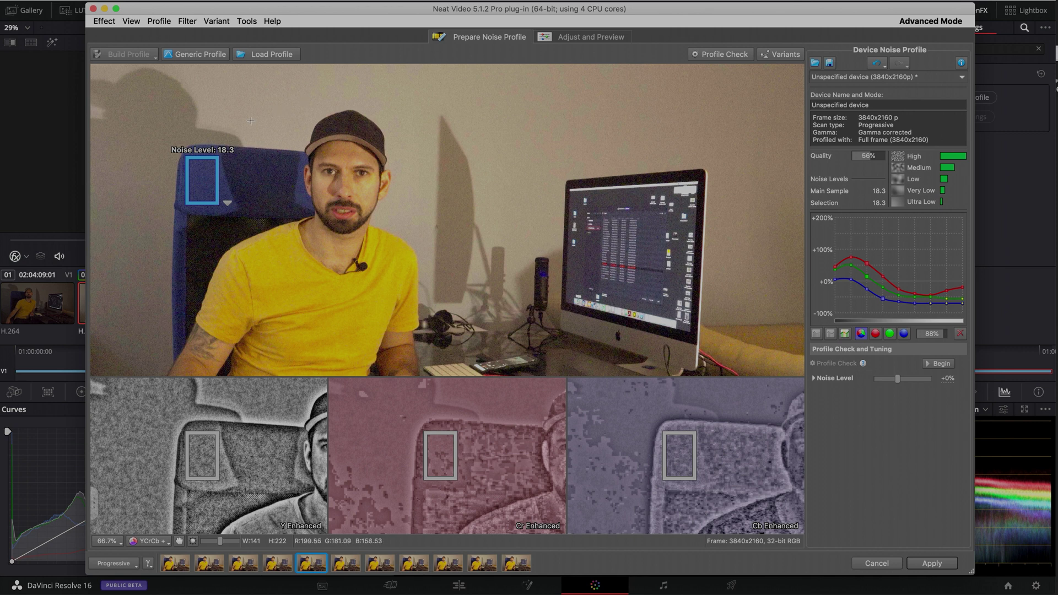
# Step: In Adjust and Preview mode, compare the filtered result against the original
pyautogui.click(577, 39)
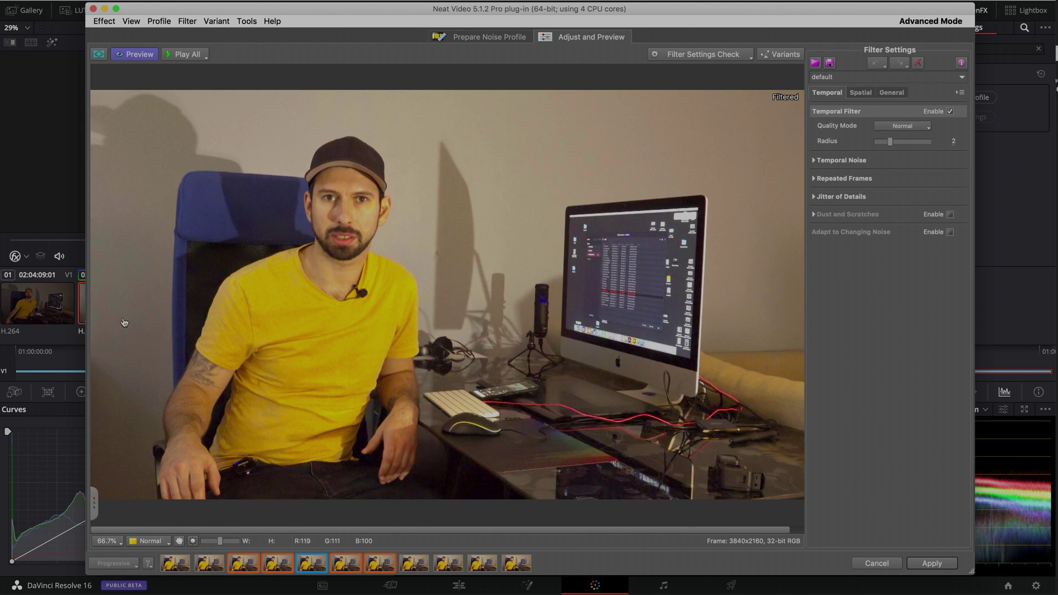
pyautogui.click(155, 322)
pyautogui.click(154, 323)
pyautogui.click(155, 323)
pyautogui.click(154, 323)
pyautogui.click(154, 322)
pyautogui.click(155, 323)
# Step: Flip the preview again and turn on Mix with Original at 75%
pyautogui.click(417, 249)
pyautogui.click(423, 260)
pyautogui.click(892, 93)
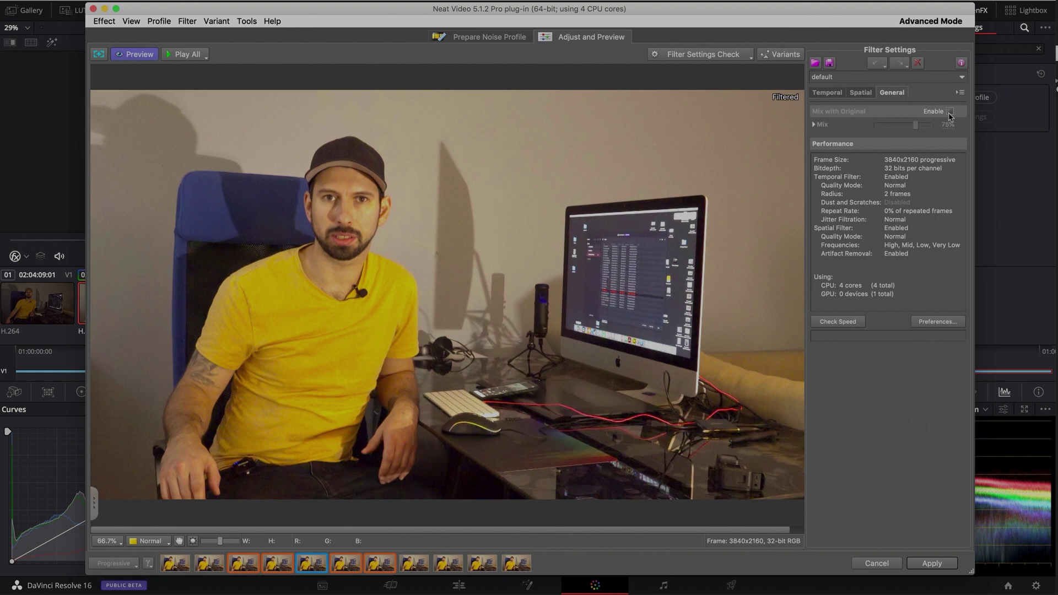
pyautogui.click(950, 112)
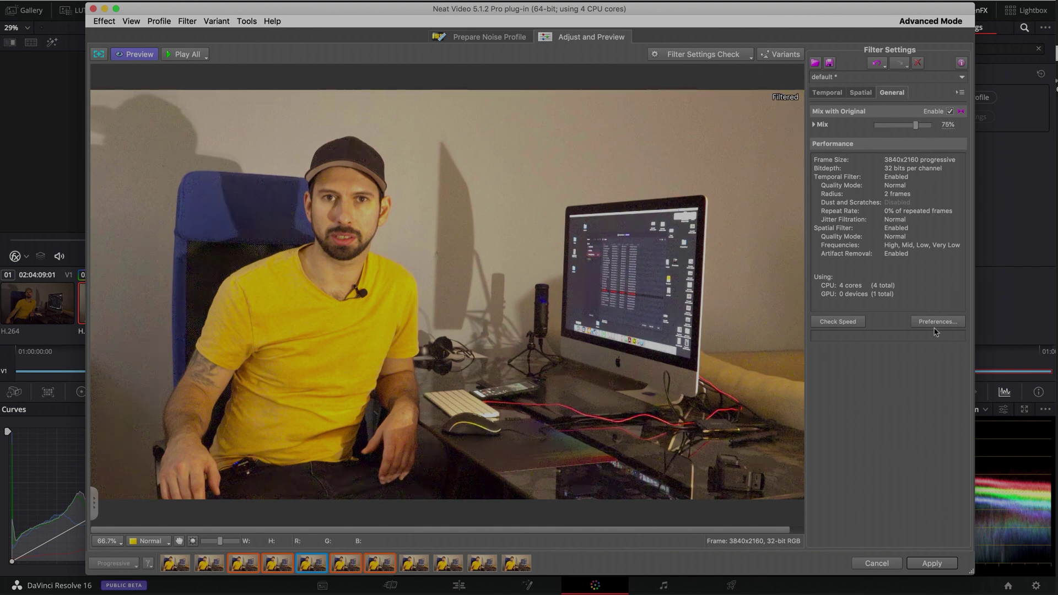
# Step: Apply the Neat Video filter and return to Resolve's Color page viewer
pyautogui.click(932, 563)
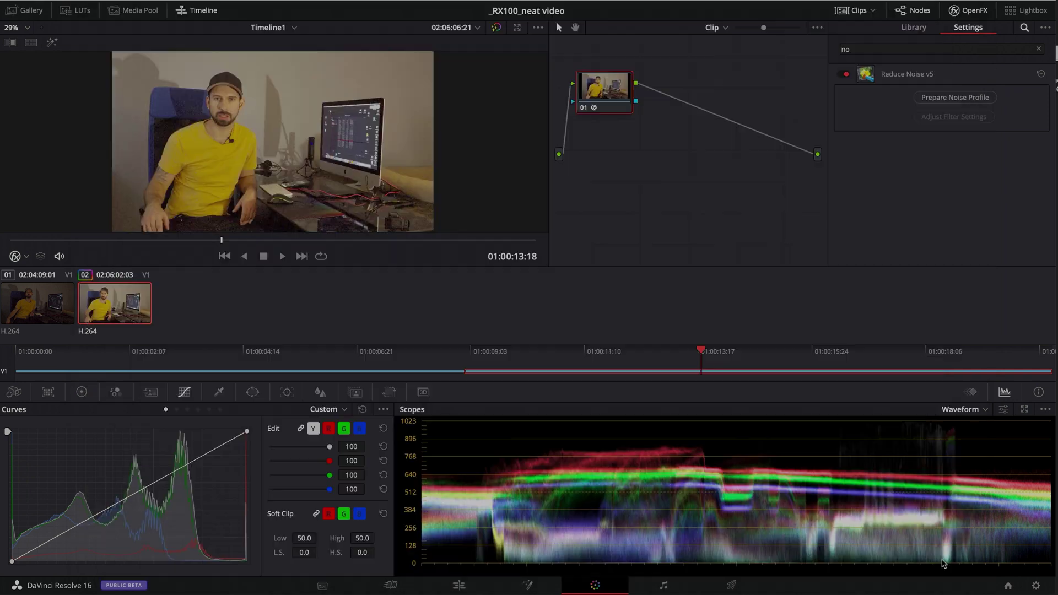
pyautogui.scroll(5, 117, 192)
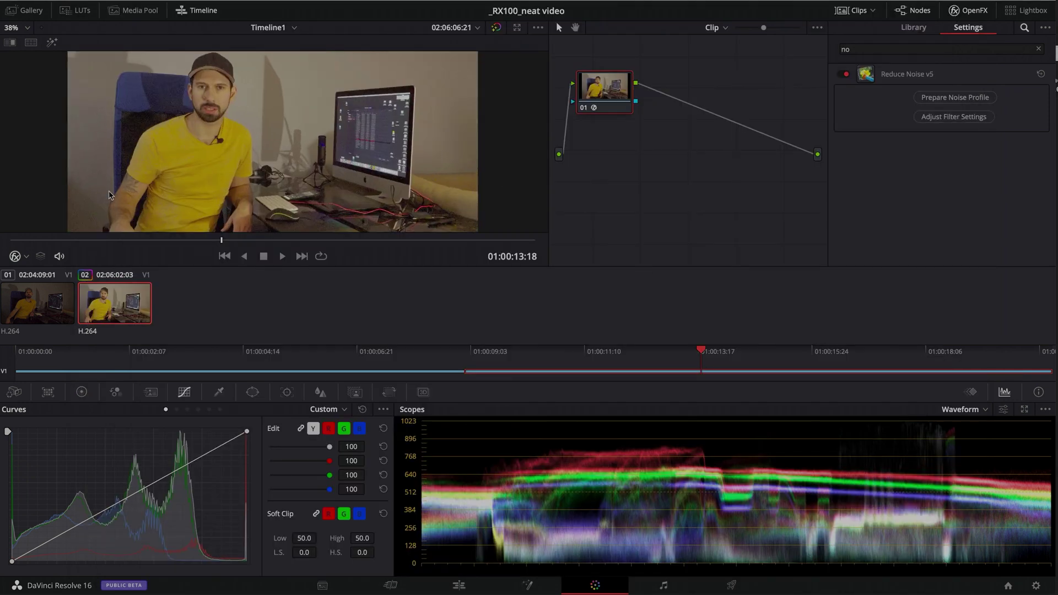
pyautogui.scroll(-4, 307, 146)
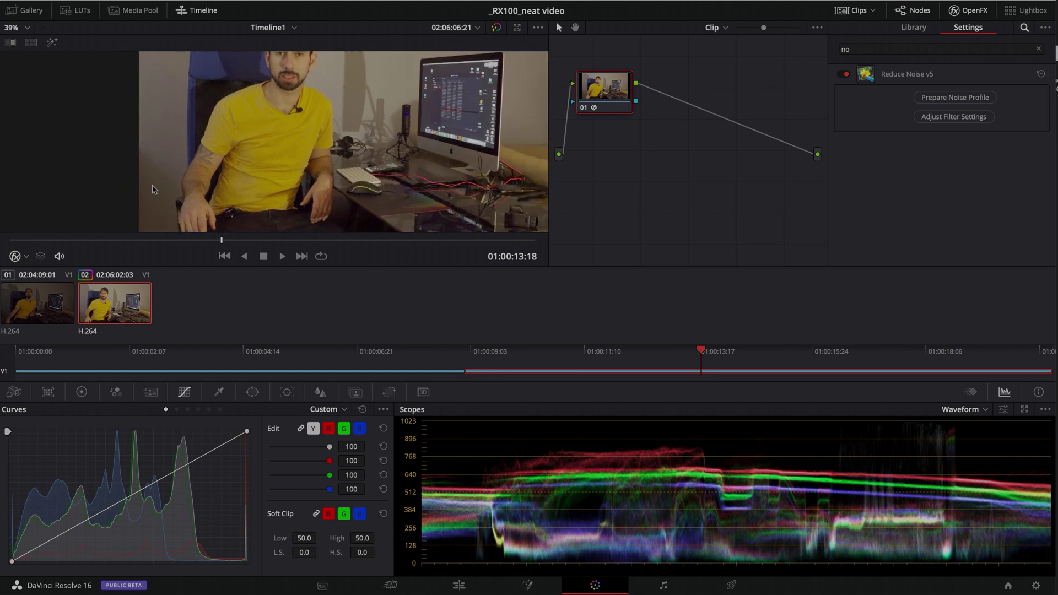
pyautogui.moveTo(197, 166); pyautogui.dragTo(164, 175)
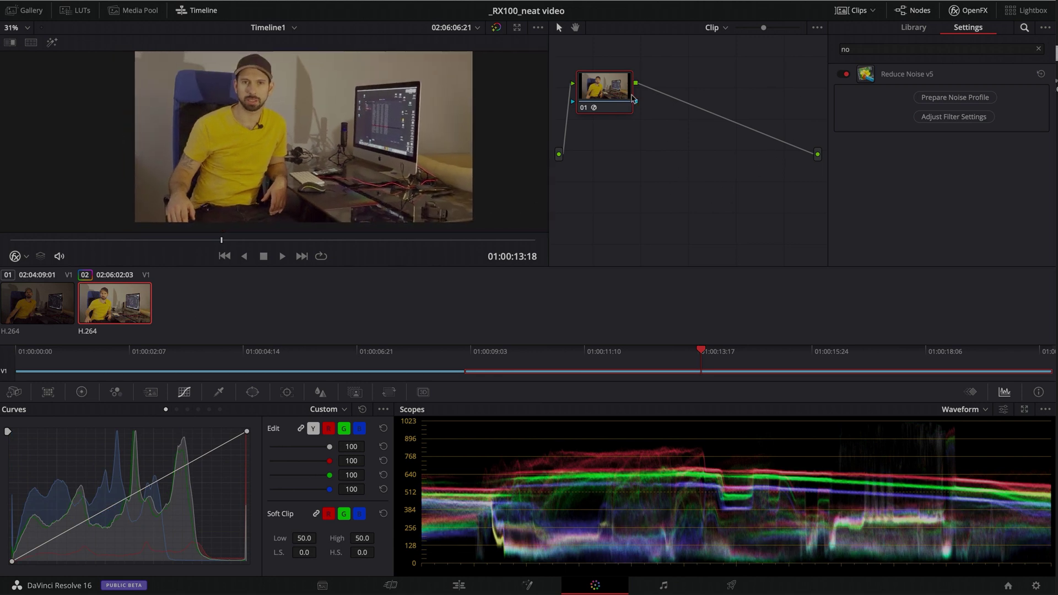
# Step: Make clip 01 the graded clip, briefly checking clip 02's effect first
pyautogui.click(51, 307)
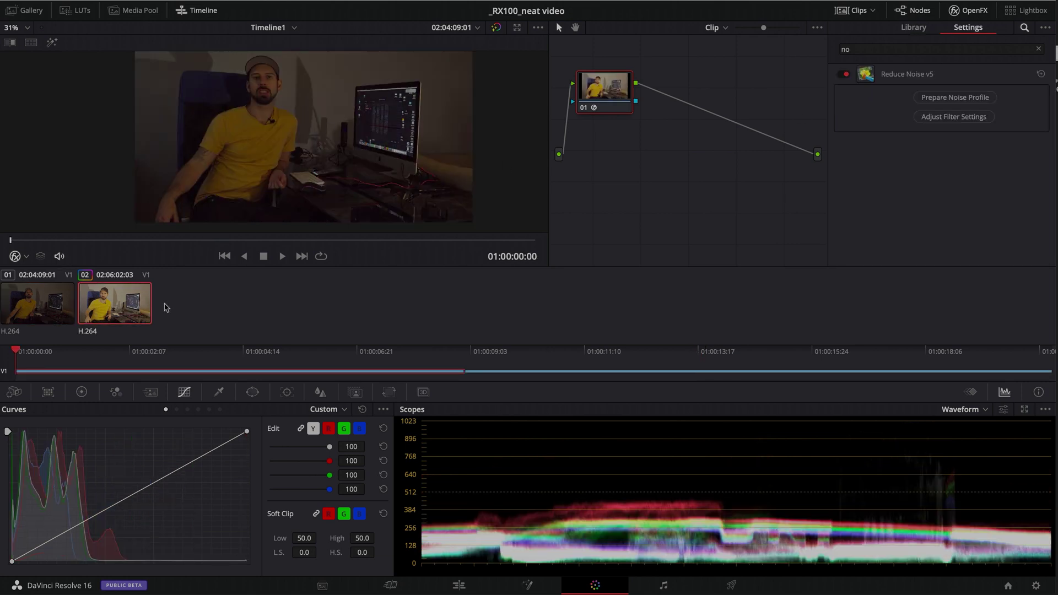
pyautogui.click(56, 316)
pyautogui.scroll(1, 259, 163)
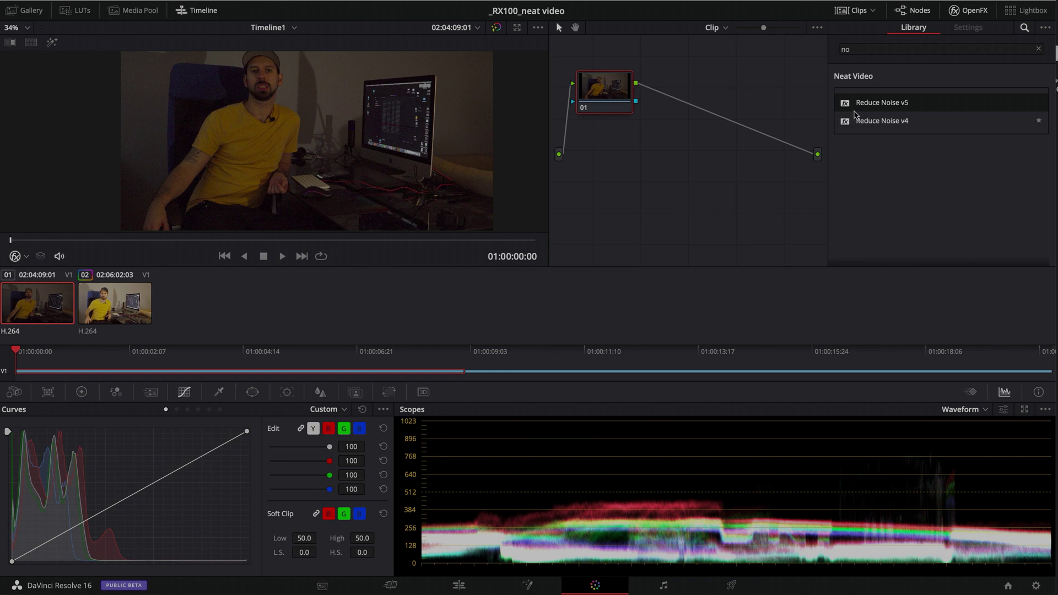
pyautogui.click(118, 315)
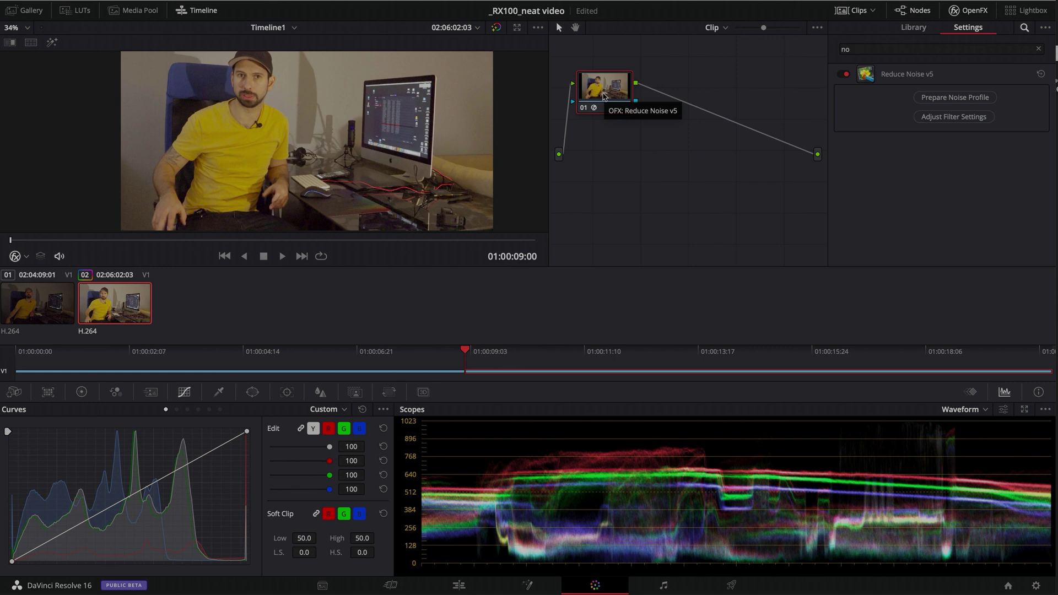
pyautogui.click(48, 312)
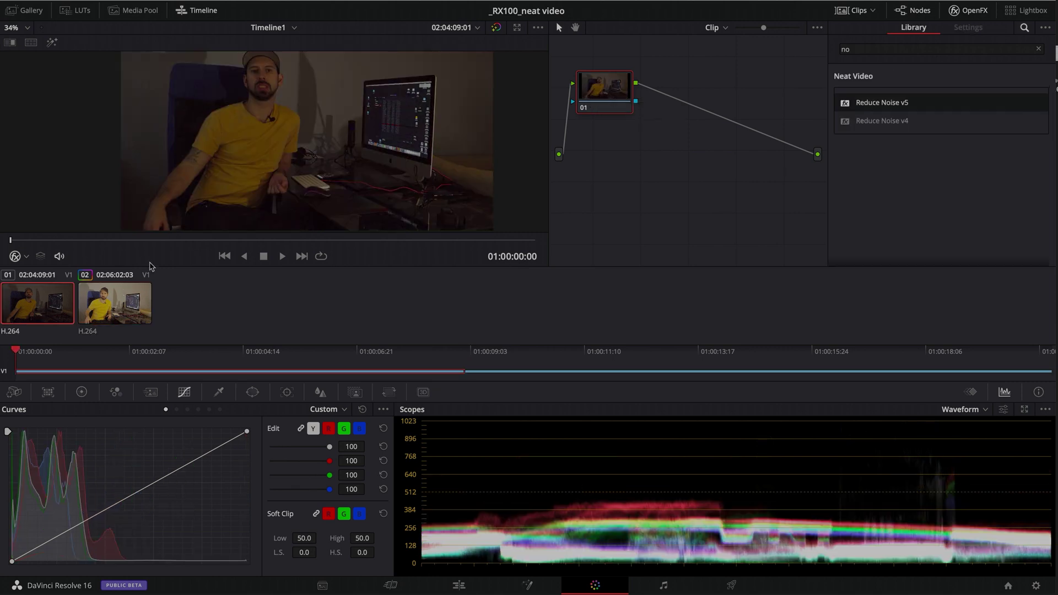
# Step: Drop Reduce Noise v5 onto clip 01's node, then zoom and pan the viewer over the arm and background
pyautogui.click(606, 80)
pyautogui.scroll(6, 138, 163)
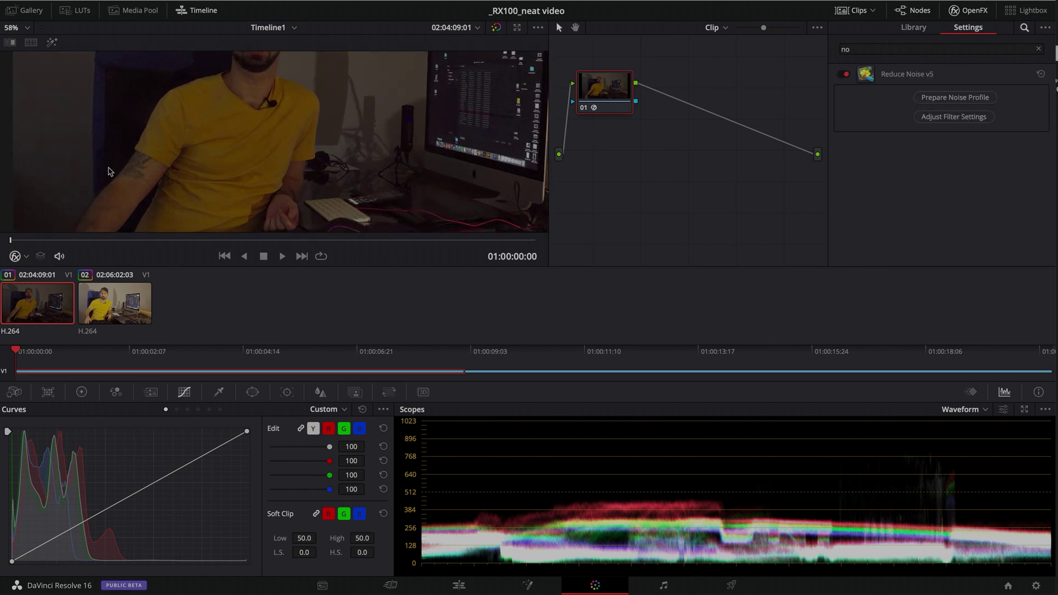
pyautogui.moveTo(104, 177); pyautogui.dragTo(220, 178)
pyautogui.scroll(2, 220, 178)
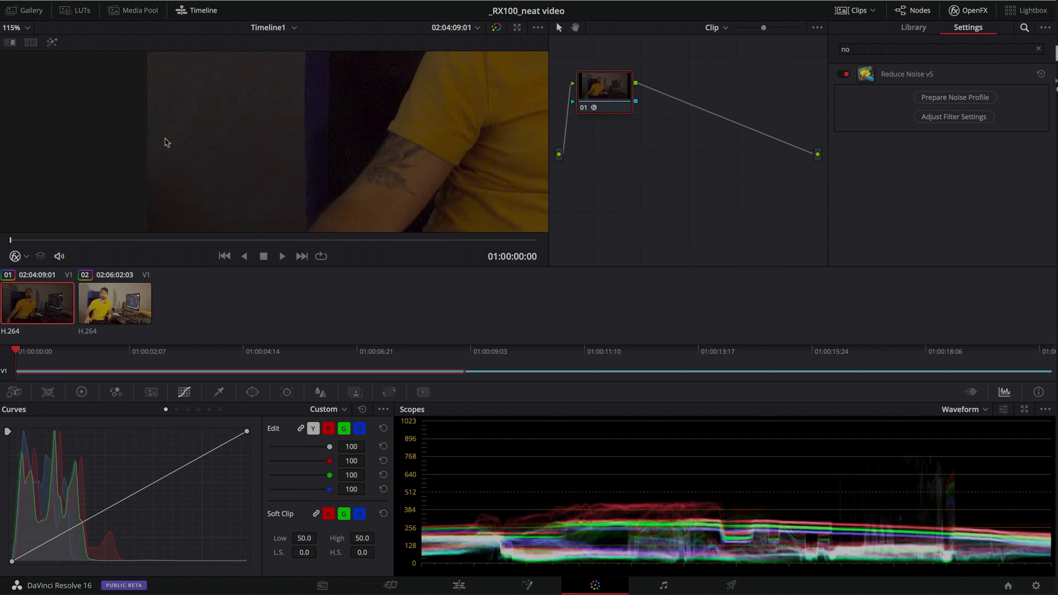
pyautogui.scroll(3, 193, 215)
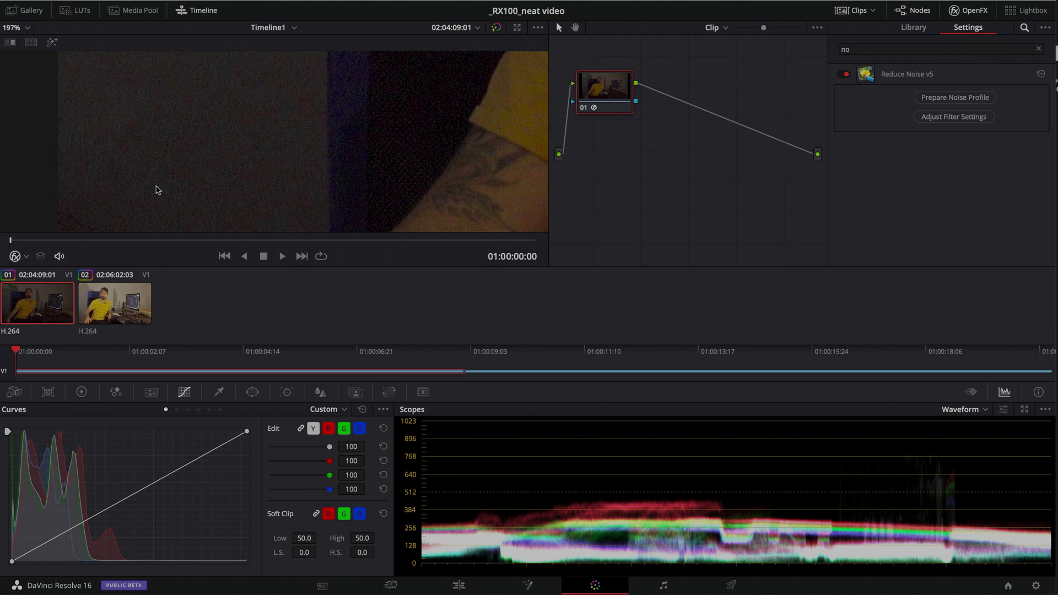
pyautogui.scroll(-5, 219, 168)
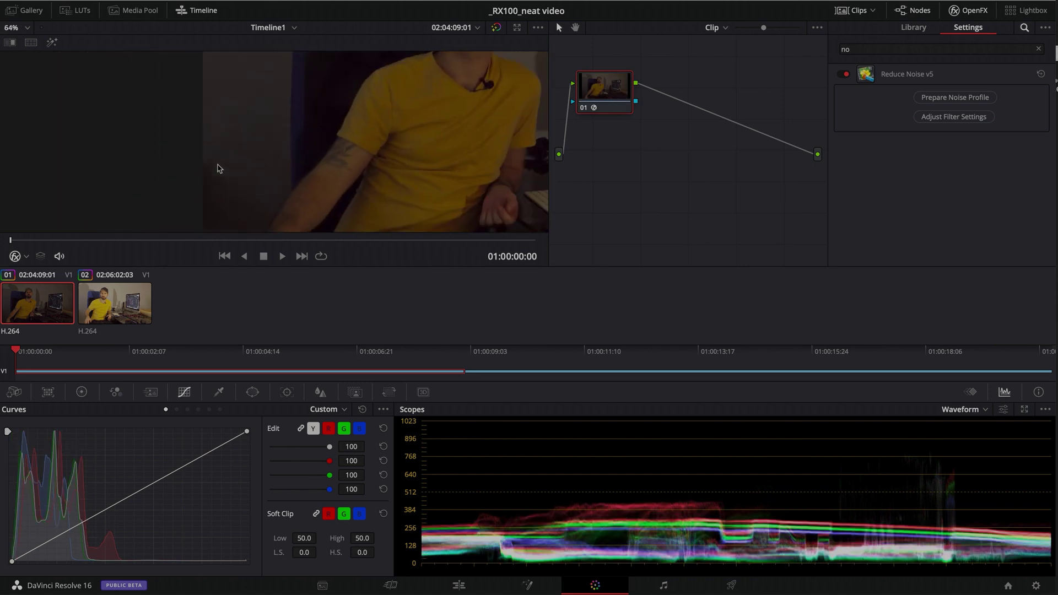
pyautogui.scroll(-4, 220, 168)
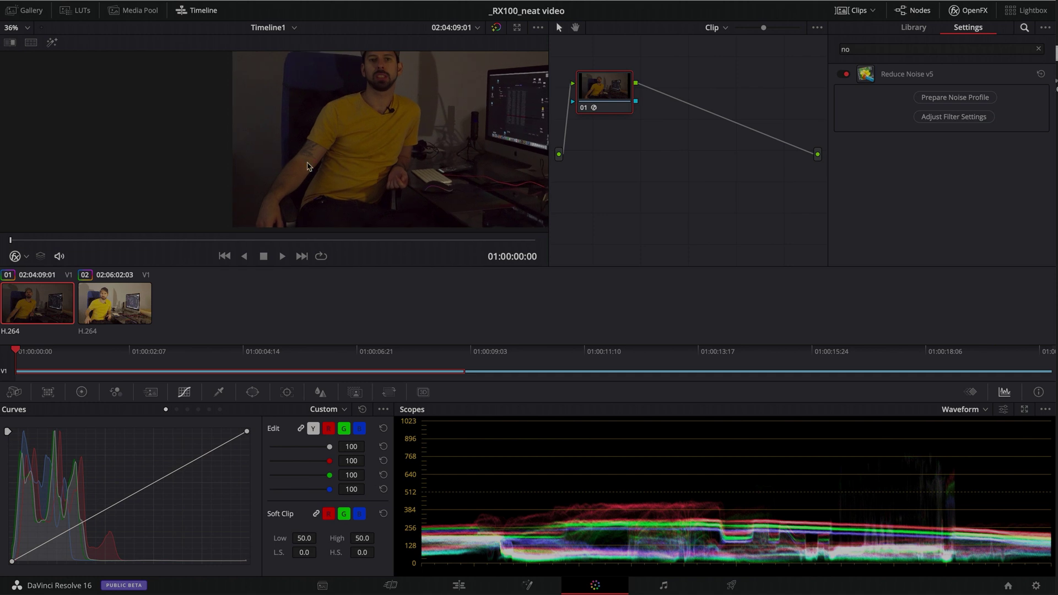
pyautogui.scroll(-1, 278, 176)
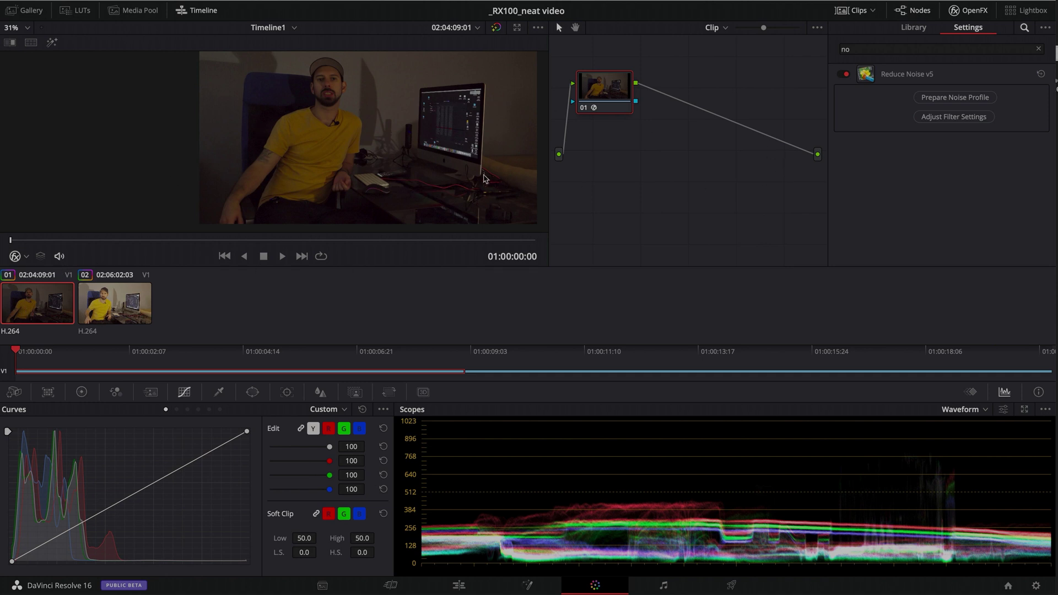
pyautogui.scroll(2, 300, 173)
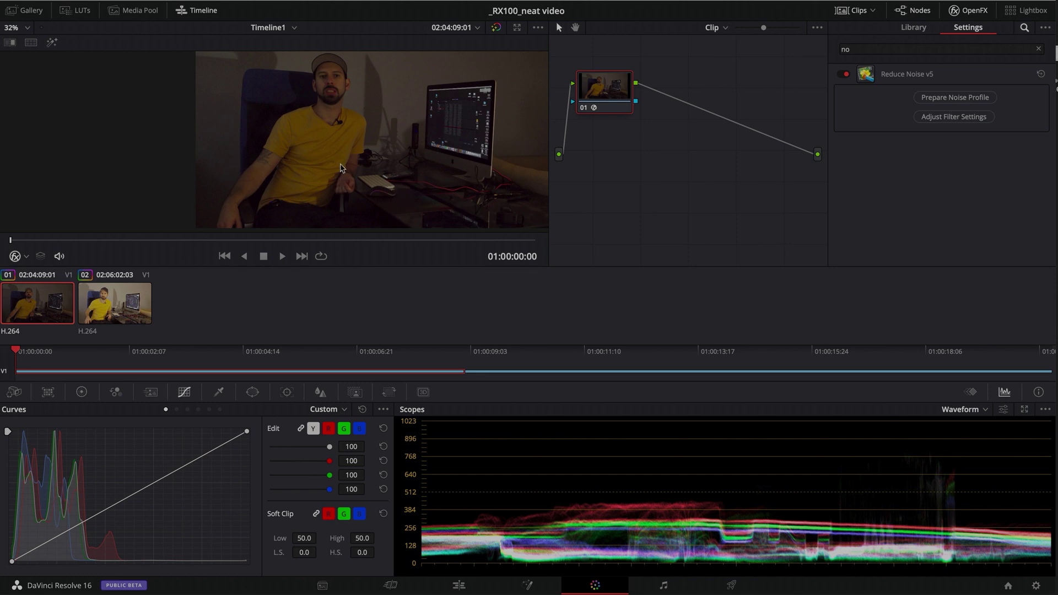
# Step: Move node 01 to the centre of the node graph and play clip 01 back
pyautogui.moveTo(612, 100); pyautogui.dragTo(747, 160)
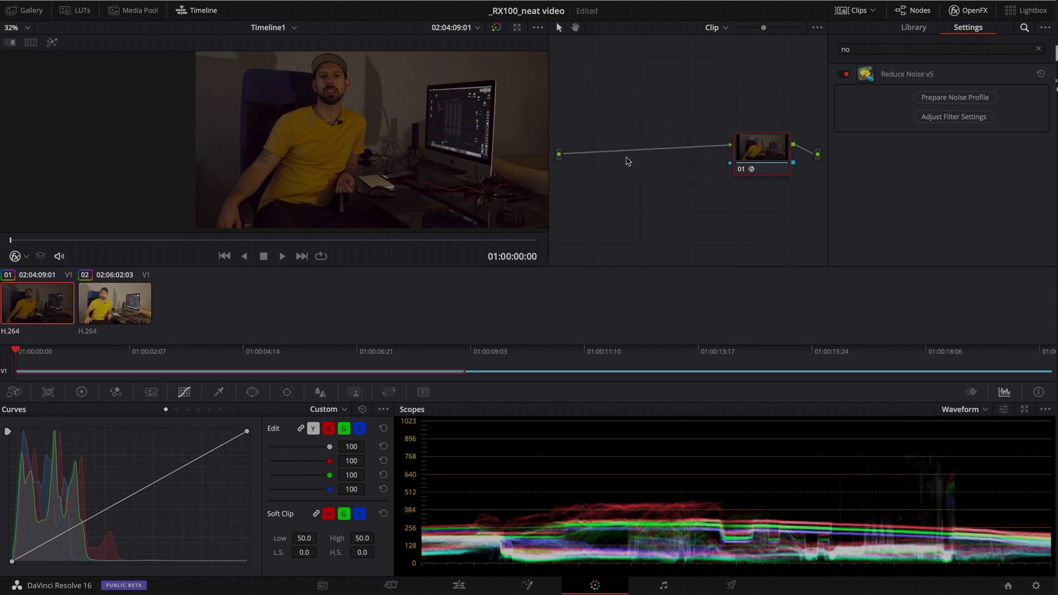
pyautogui.moveTo(761, 158); pyautogui.dragTo(753, 153)
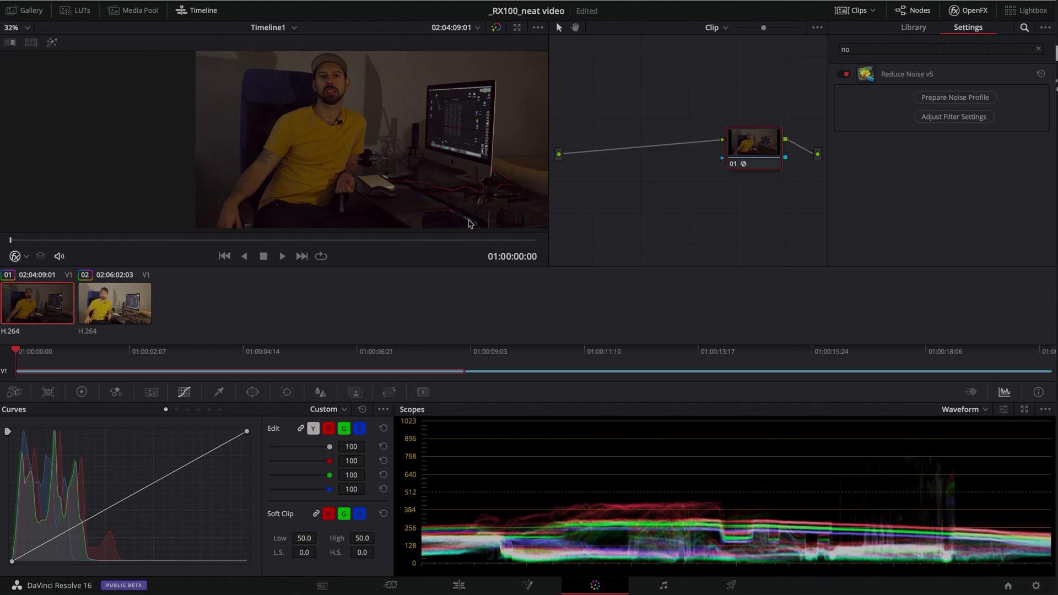
pyautogui.moveTo(758, 154); pyautogui.dragTo(743, 157)
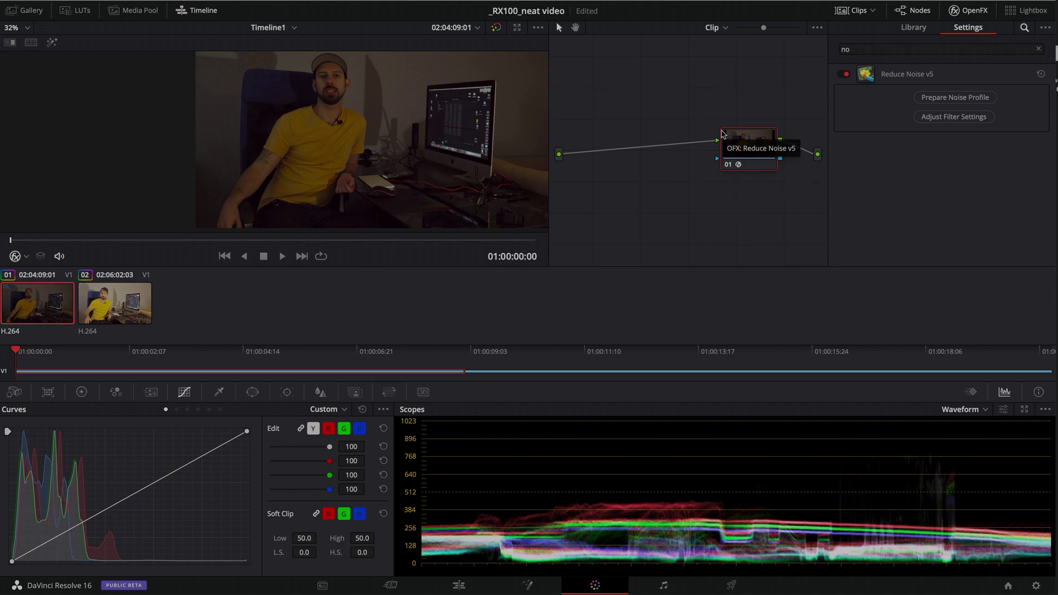
pyautogui.press('space')
pyautogui.press('space')
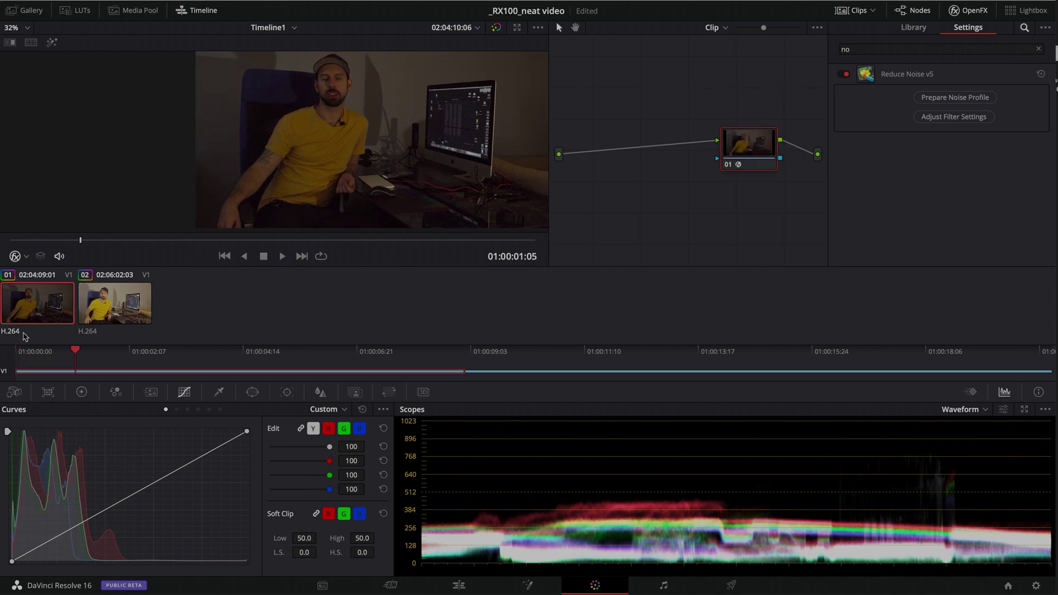